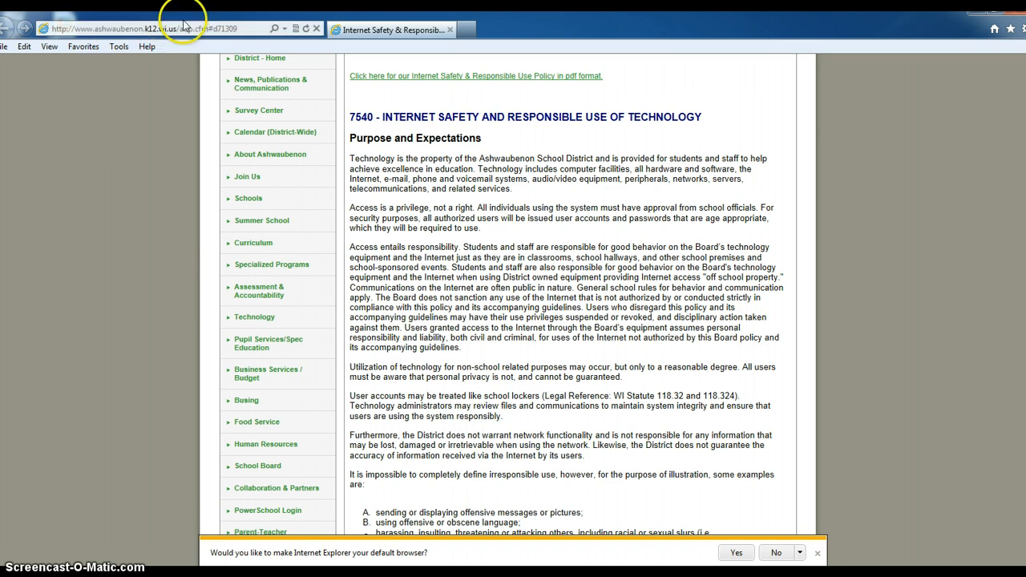
# Step: Change the browser address to the district site's /admin path to load the 4Schools login
pyautogui.click(251, 30)
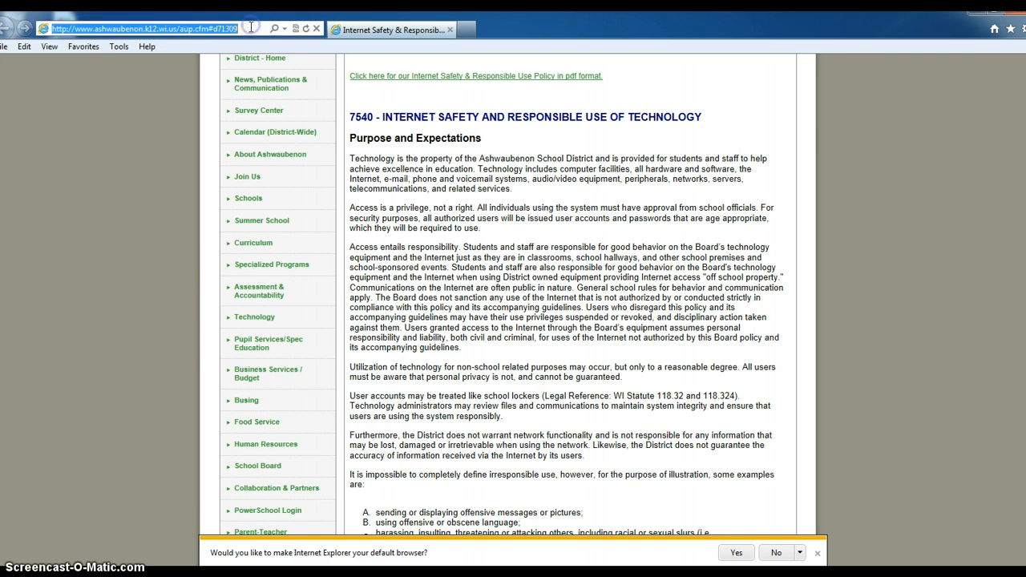
pyautogui.click(251, 29)
pyautogui.press('BackSpace')
pyautogui.press('BackSpace')
pyautogui.press('BackSpace')
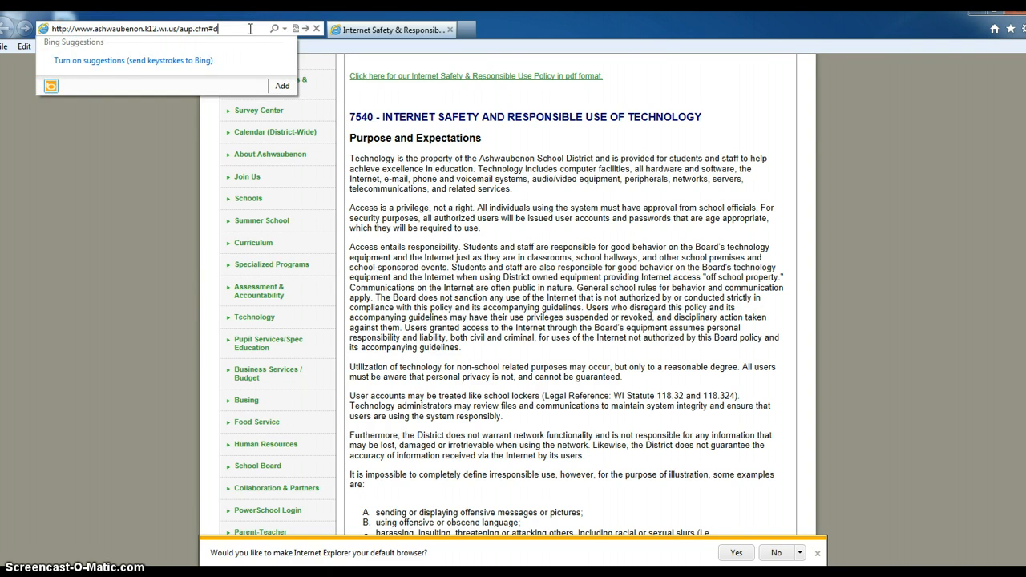
pyautogui.press('BackSpace')
pyautogui.press('BackSpace')
pyautogui.press('BackSpace')
pyautogui.press('BackSpace')
pyautogui.press('BackSpace')
pyautogui.write('admin')
pyautogui.press('Return')
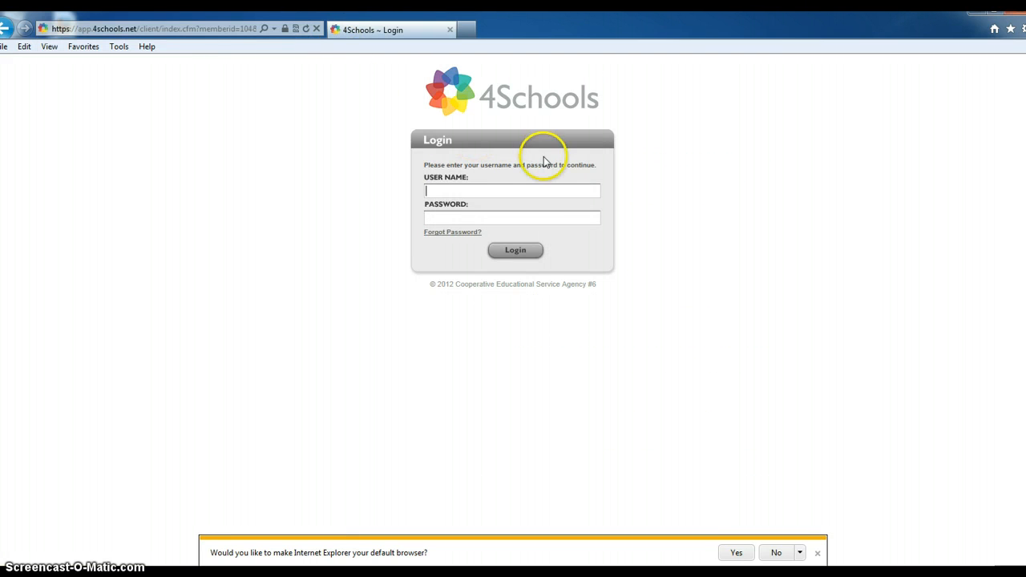
# Step: Log in with the faculty username and password, dismiss the browser prompt, and open Edit My Profile
pyautogui.click(556, 186)
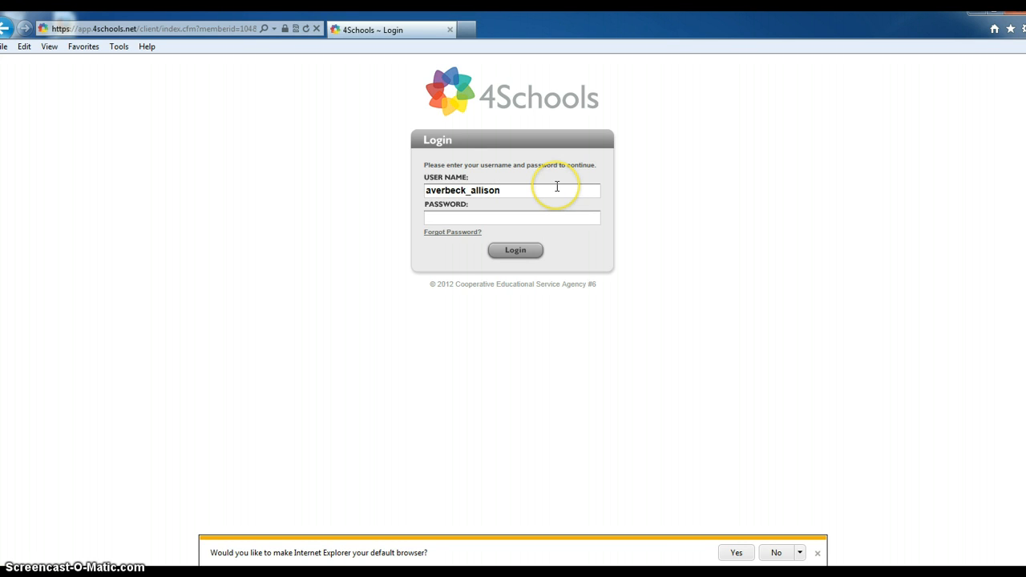
pyautogui.press('Tab')
pyautogui.press('Return')
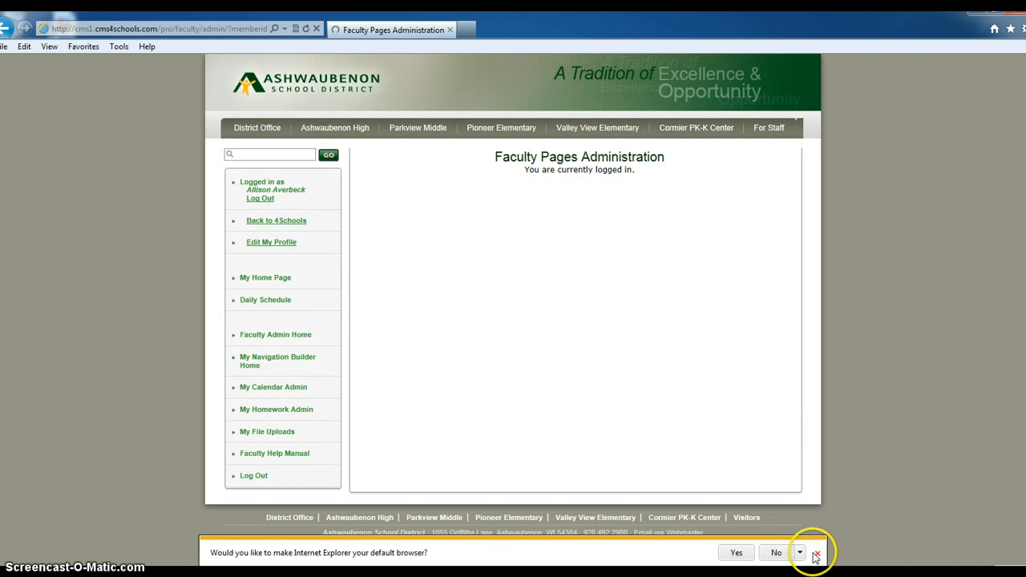
pyautogui.click(817, 552)
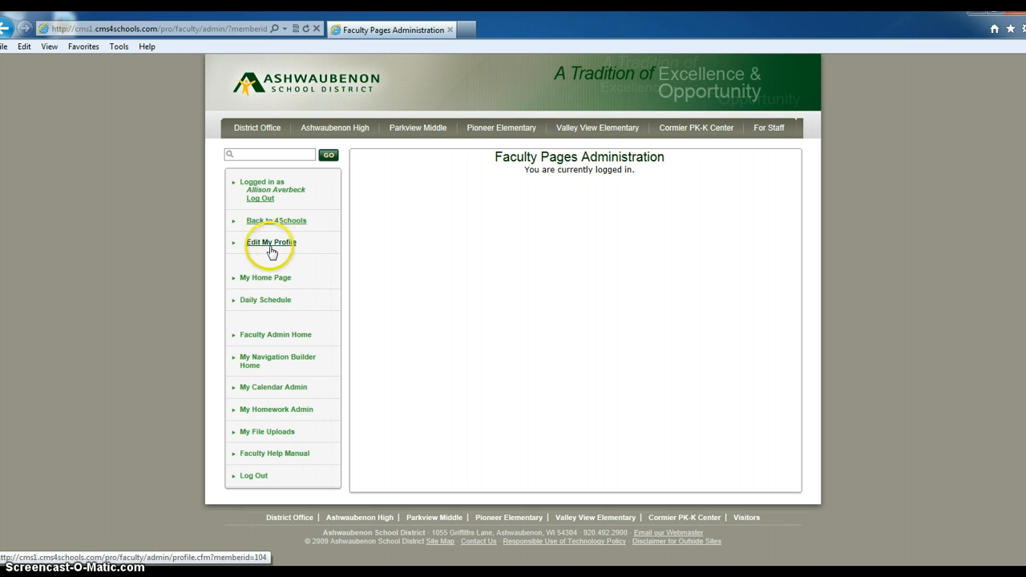
pyautogui.click(269, 246)
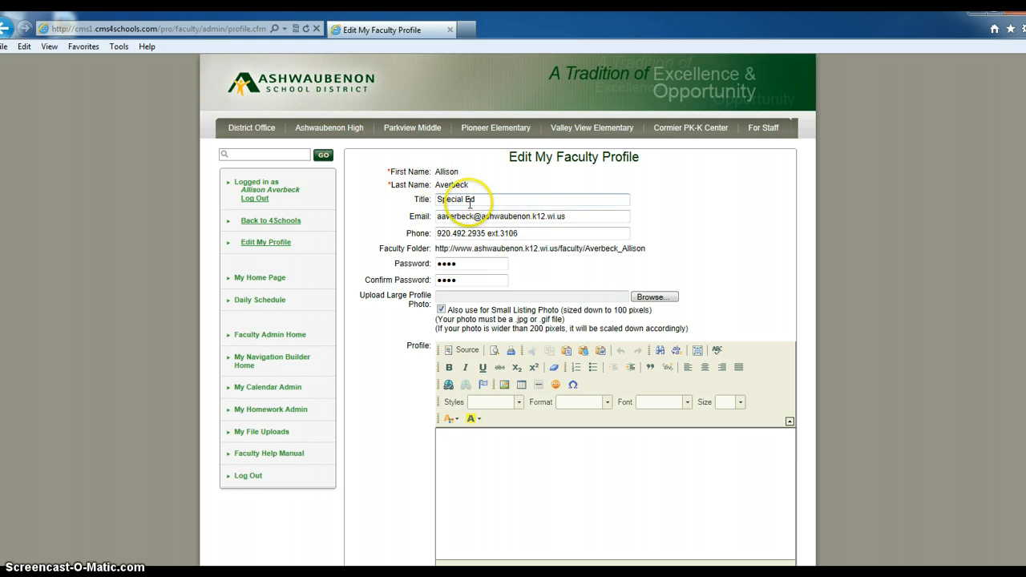
pyautogui.click(525, 218)
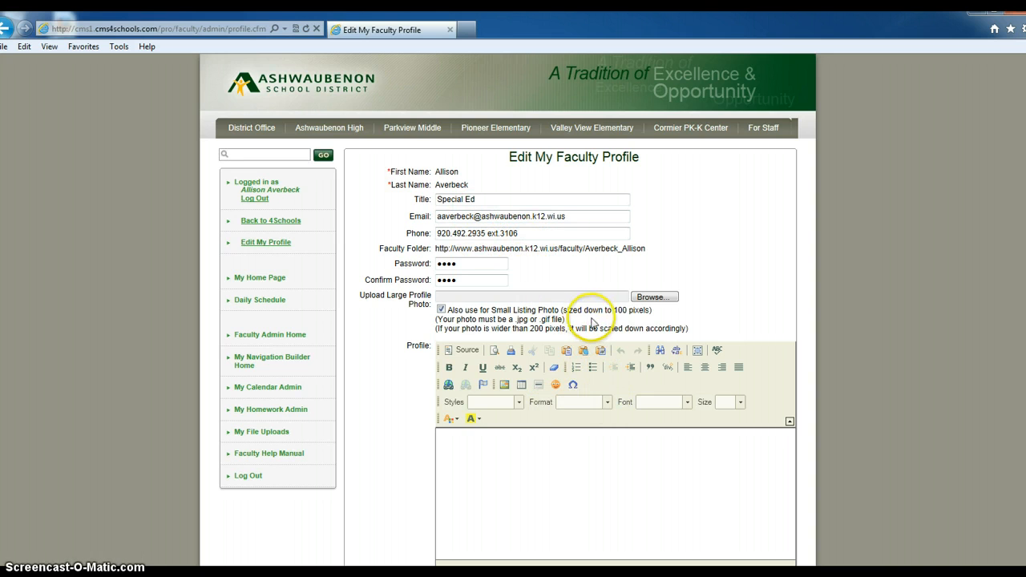
pyautogui.scroll(-3, 609, 461)
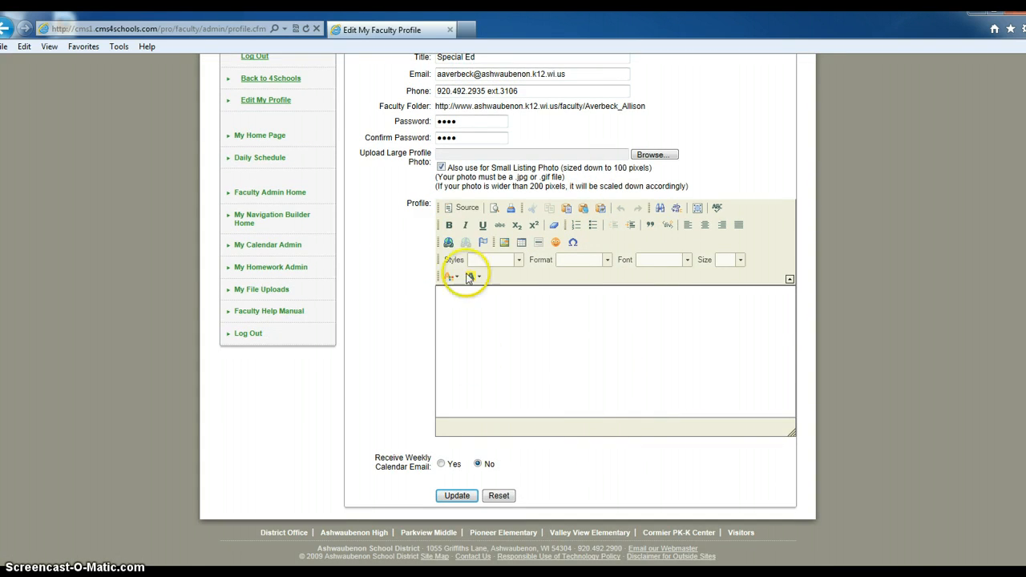
pyautogui.scroll(2, 458, 236)
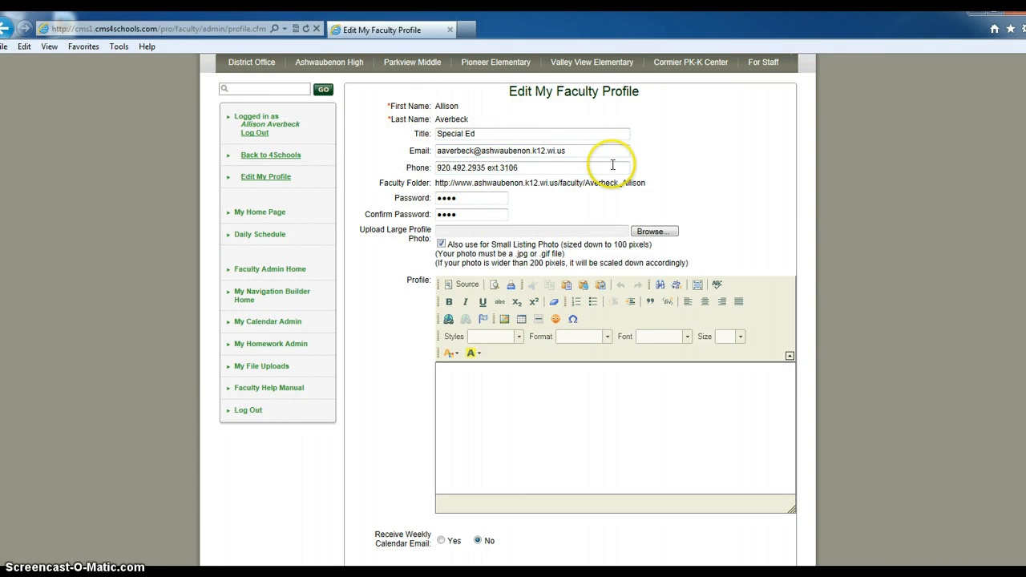
# Step: Write a Heading 2 welcome saying contact information is above and email is easiest
pyautogui.click(470, 395)
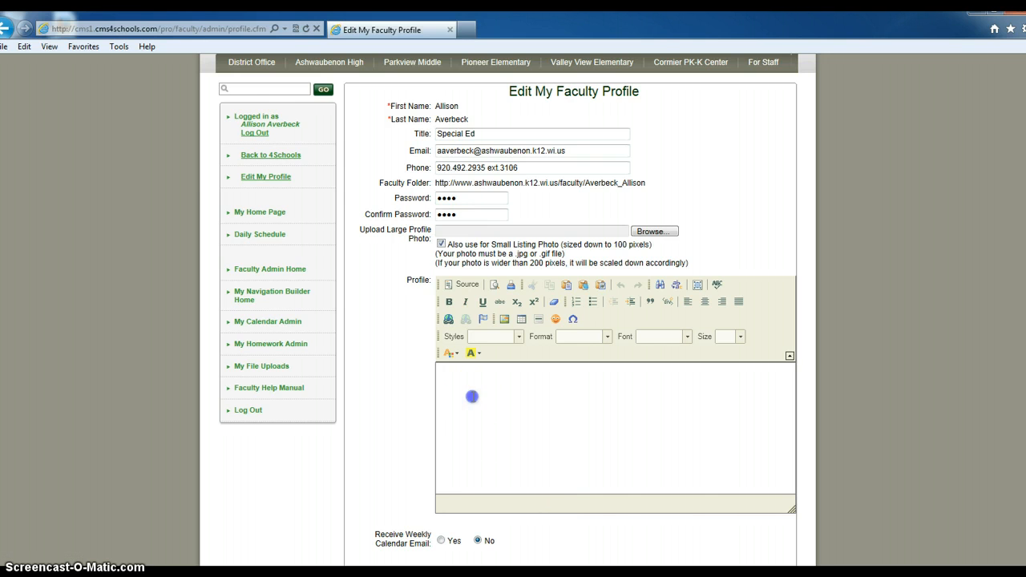
pyautogui.click(461, 386)
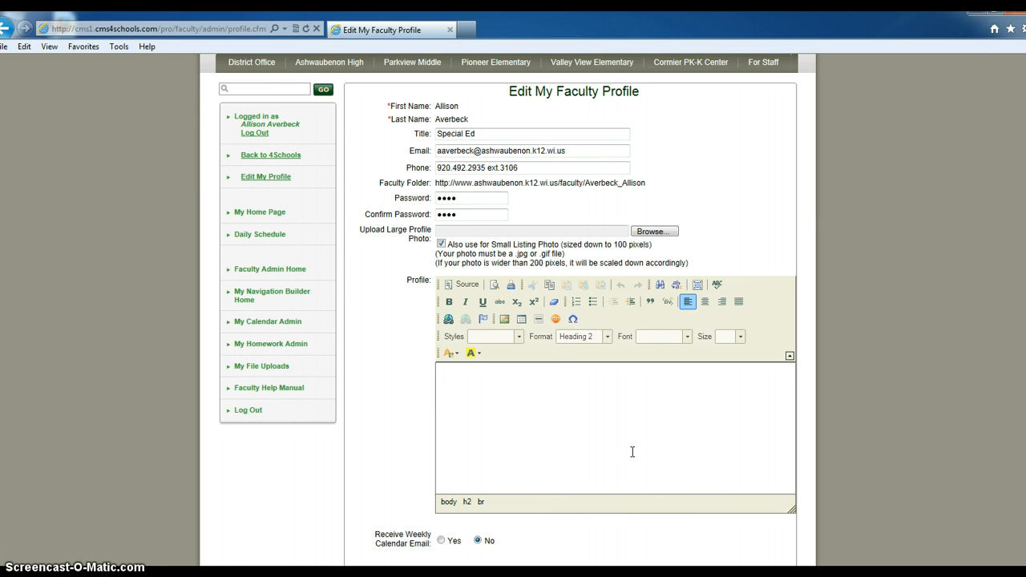
pyautogui.write('Welcome to my webpage.  My contact inf')
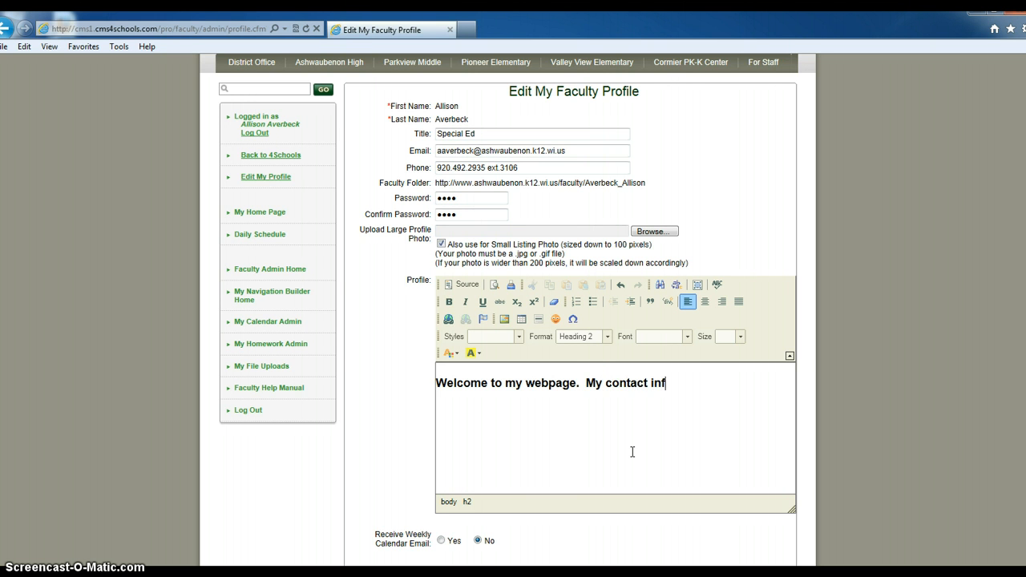
pyautogui.write('ormation is above.  T')
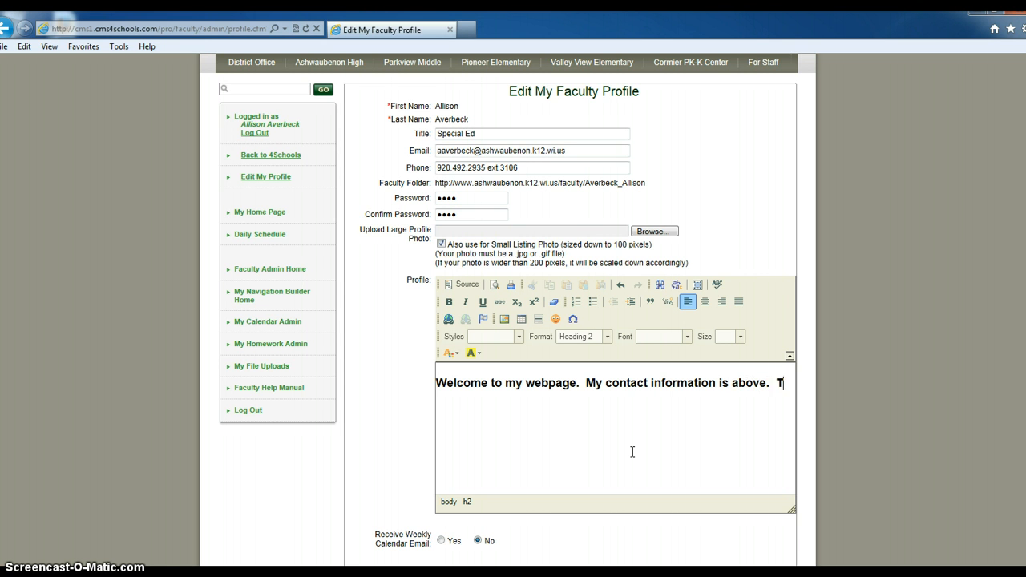
pyautogui.write('he')
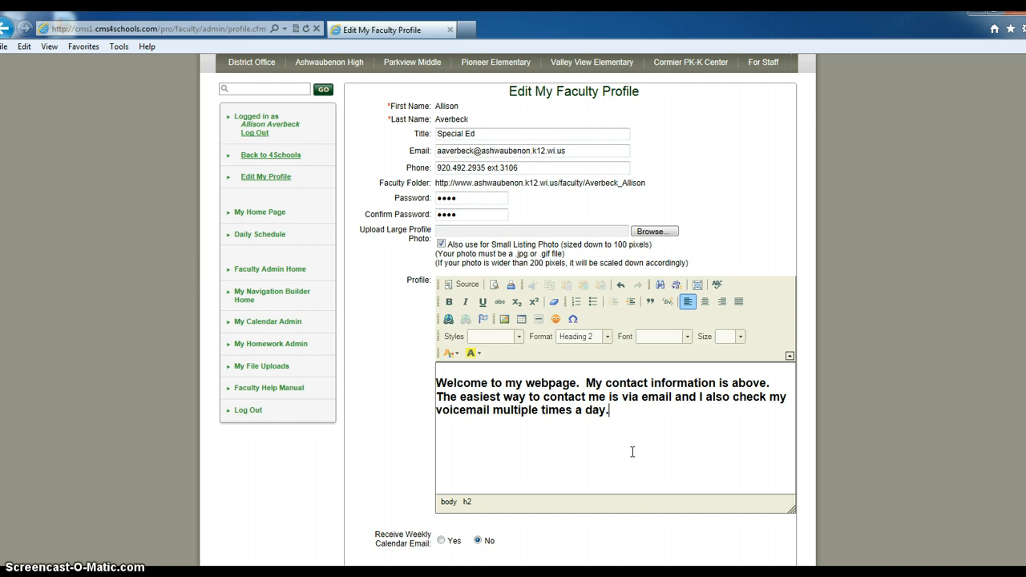
pyautogui.scroll(-1, 625, 456)
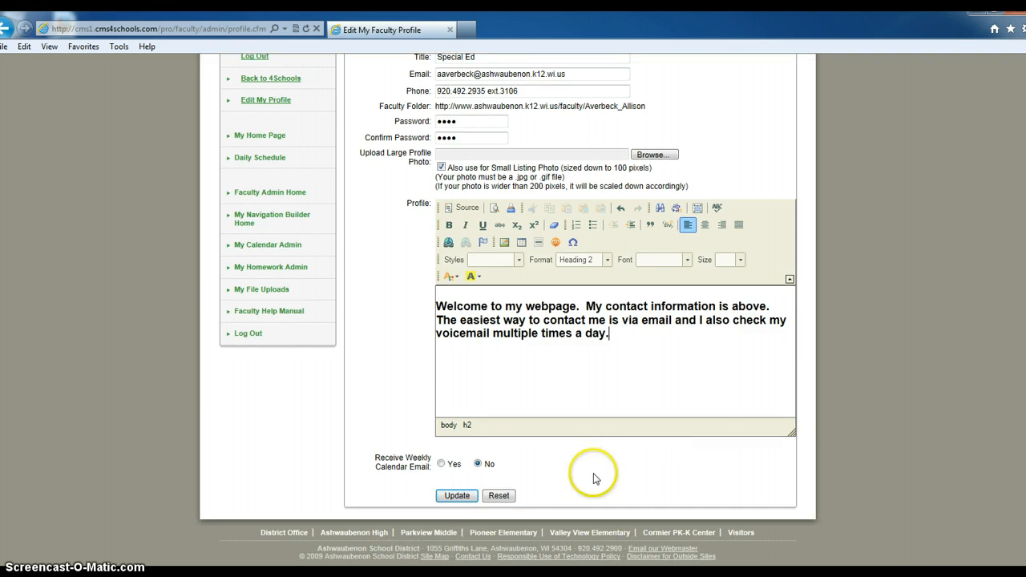
# Step: Save the profile, then go to My Navigation Builder Home's page list
pyautogui.click(456, 495)
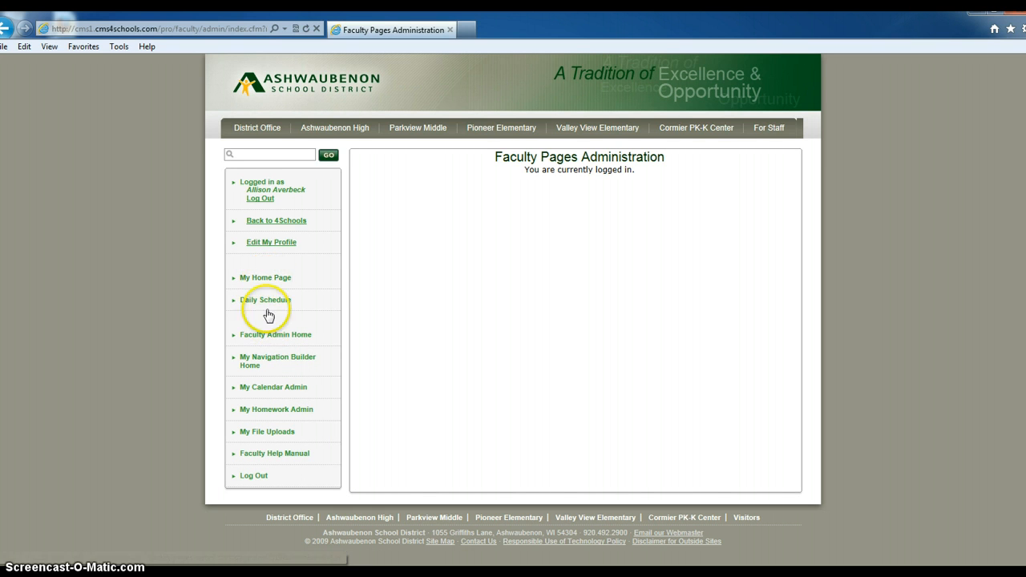
pyautogui.click(279, 362)
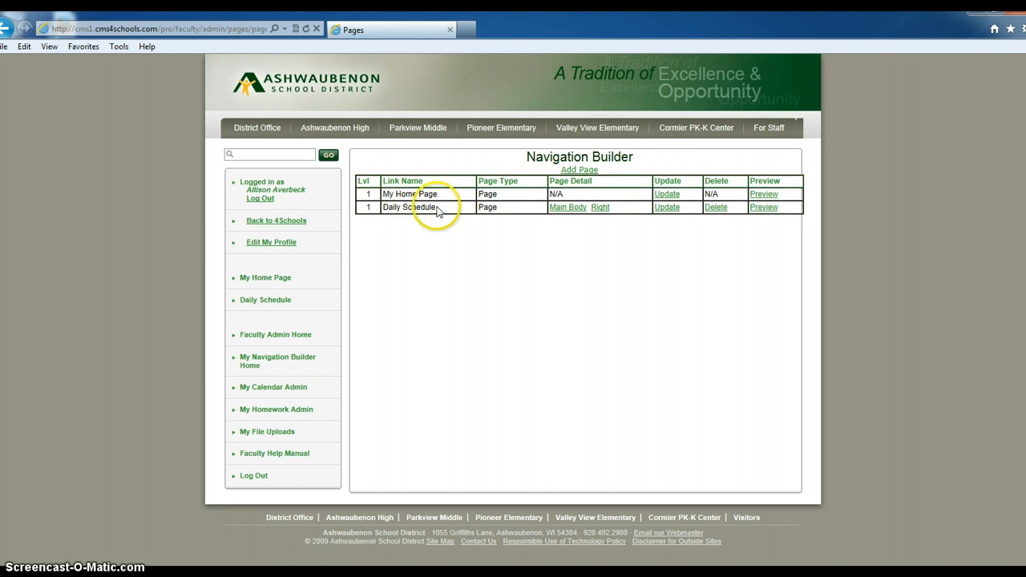
pyautogui.click(763, 195)
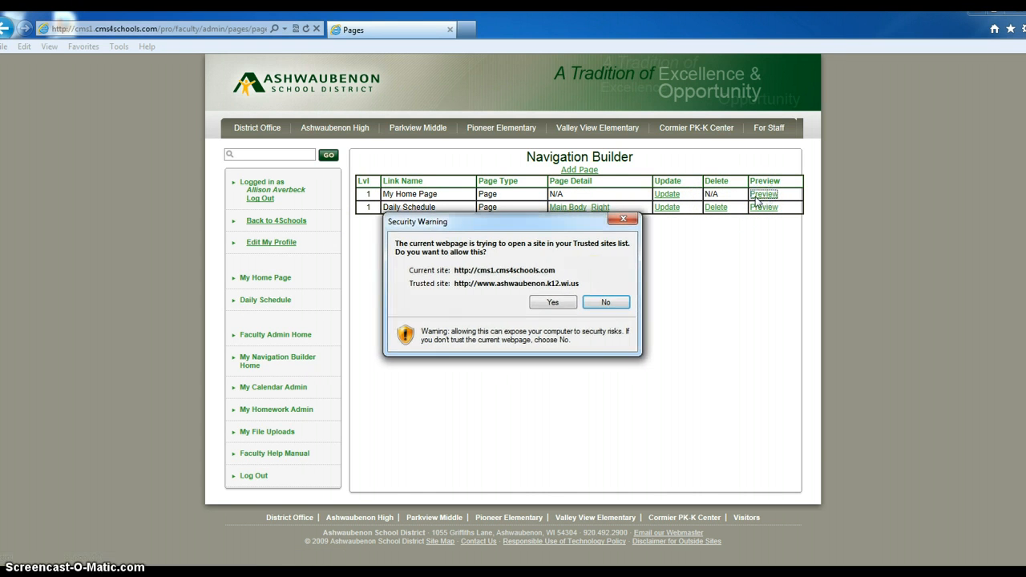
pyautogui.click(550, 300)
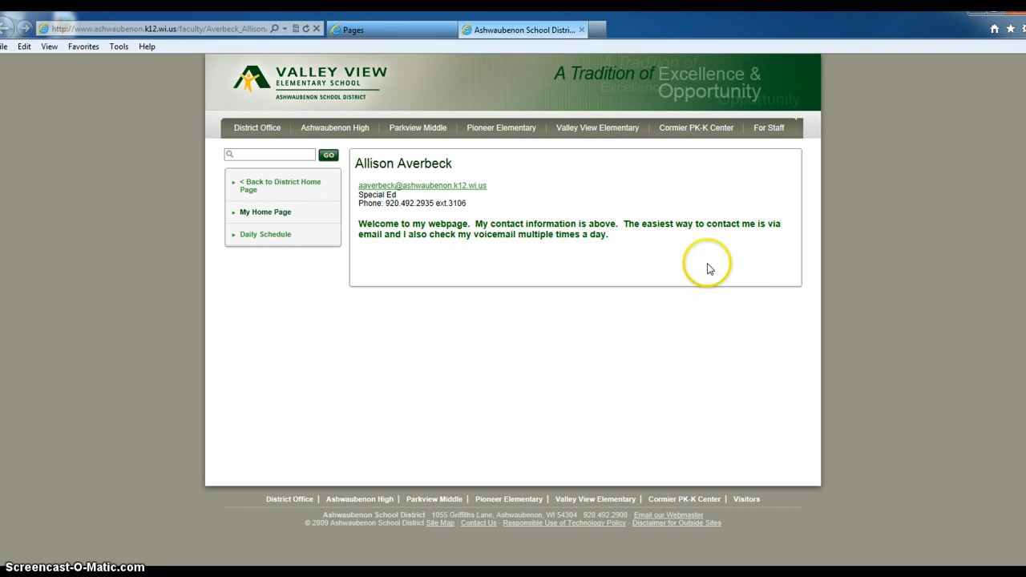
pyautogui.click(582, 30)
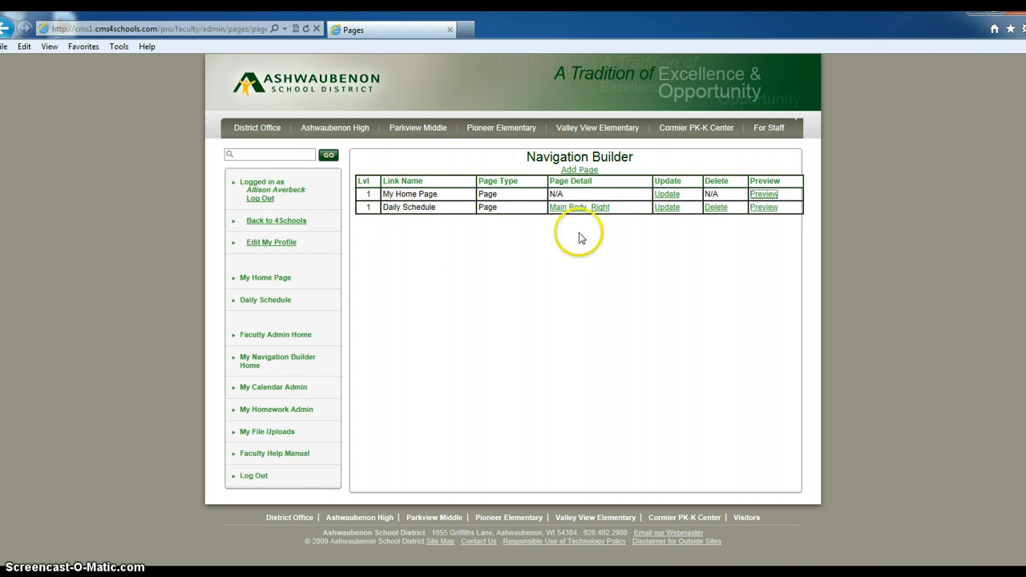
# Step: Open the Daily Schedule Main Body in the Text/Graphic Editor
pyautogui.click(566, 207)
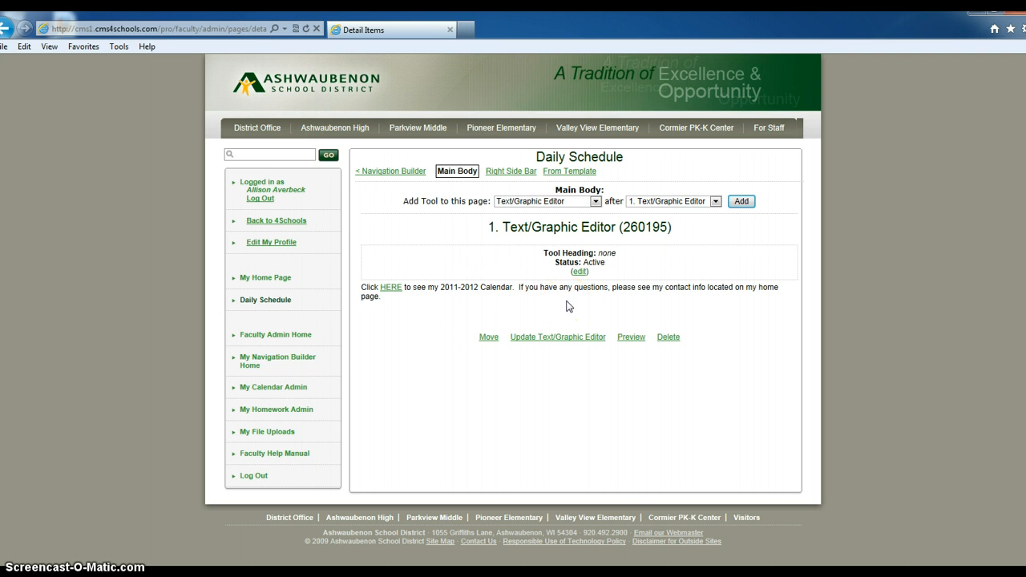
pyautogui.click(568, 340)
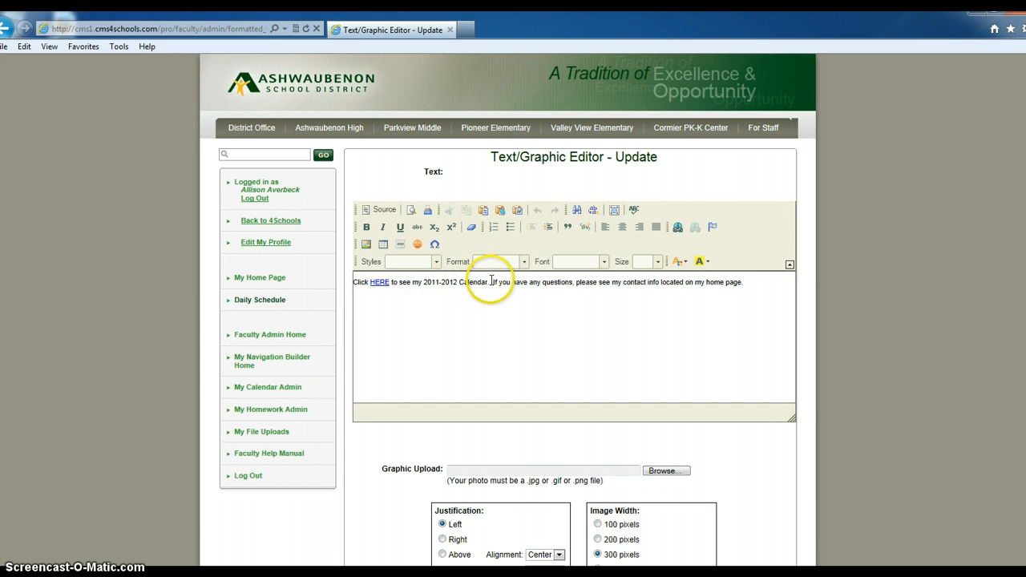
# Step: Change the calendar years in the text from 2011-2012 to 2012-2013
pyautogui.doubleClick(437, 282)
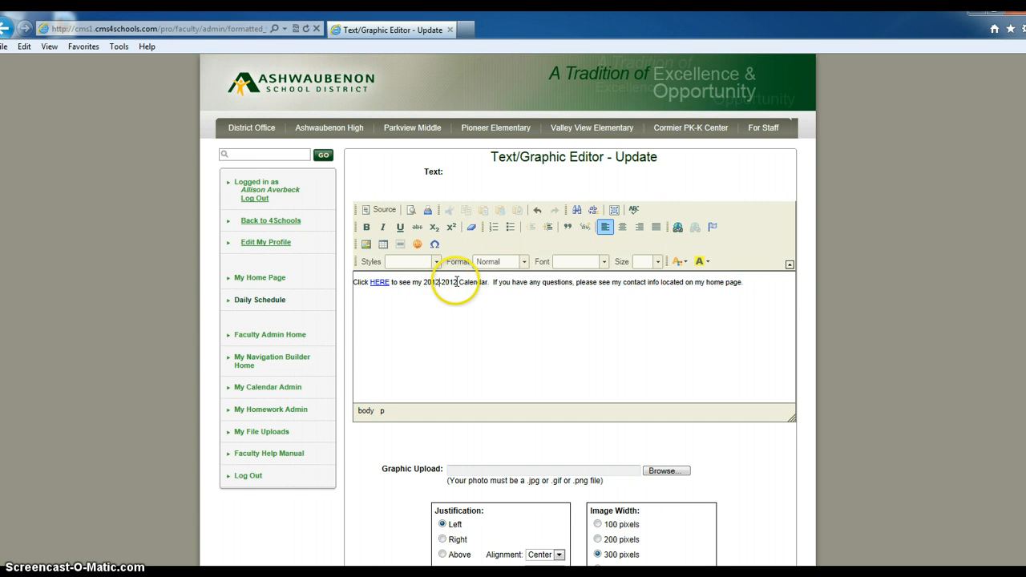
pyautogui.press('BackSpace')
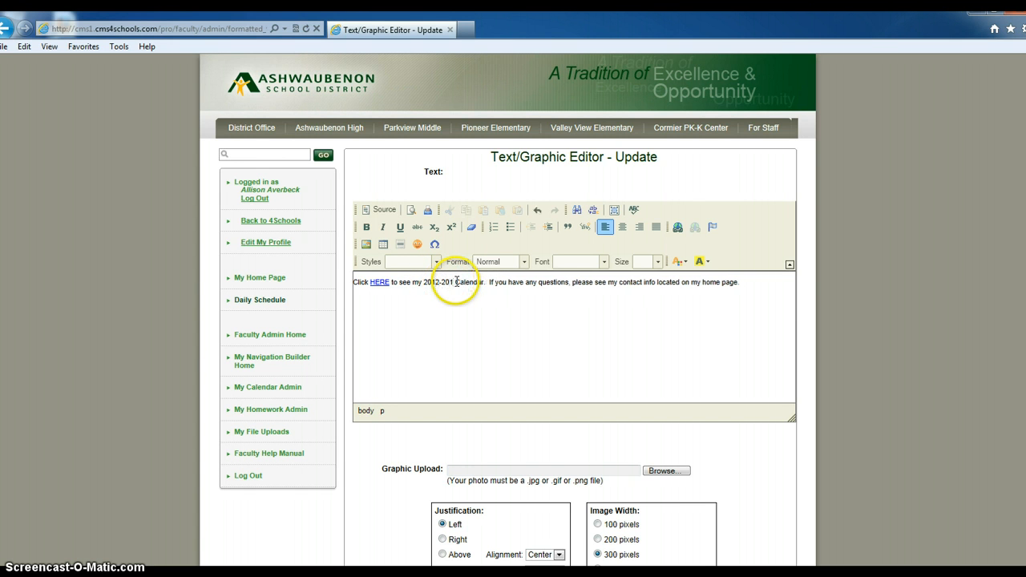
pyautogui.write('3')
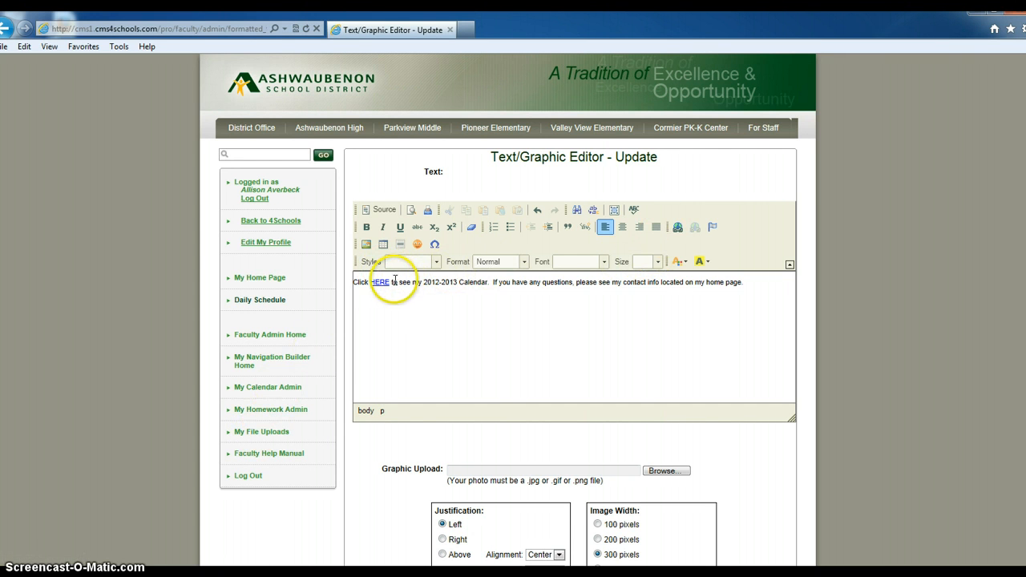
pyautogui.doubleClick(379, 282)
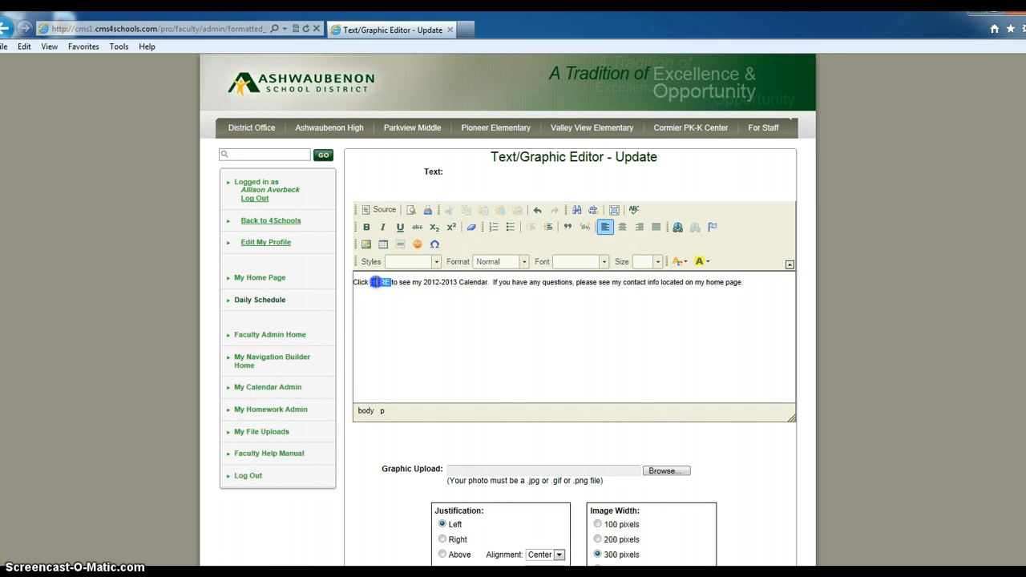
# Step: Unlink the word HERE and save the Daily Schedule text
pyautogui.click(694, 228)
pyautogui.click(678, 228)
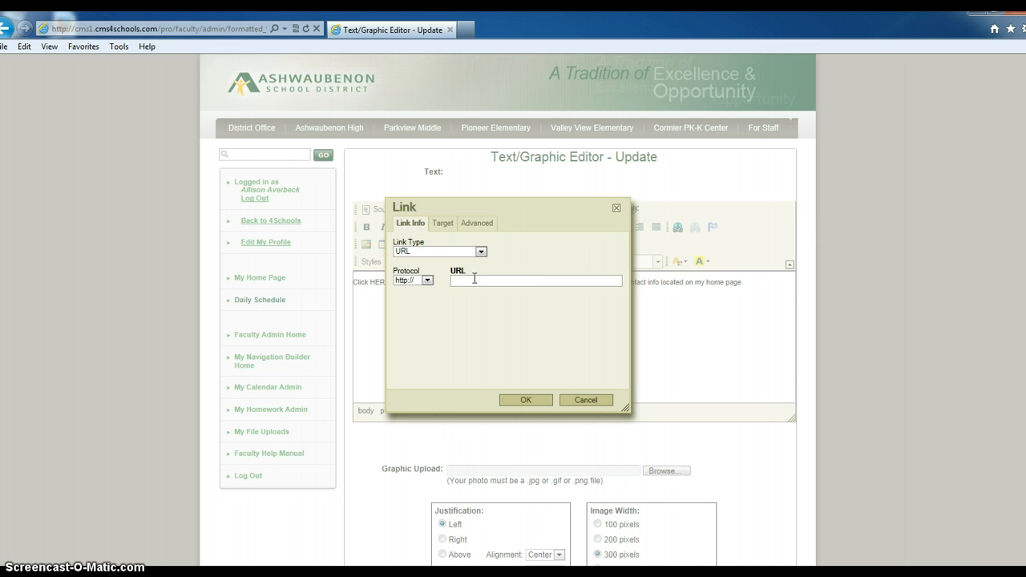
pyautogui.click(582, 400)
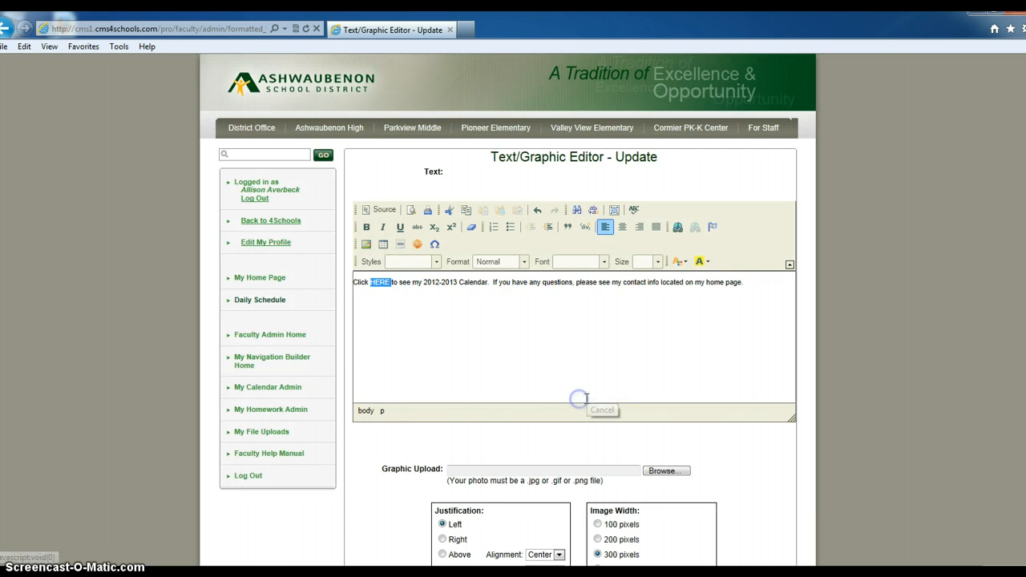
pyautogui.click(422, 308)
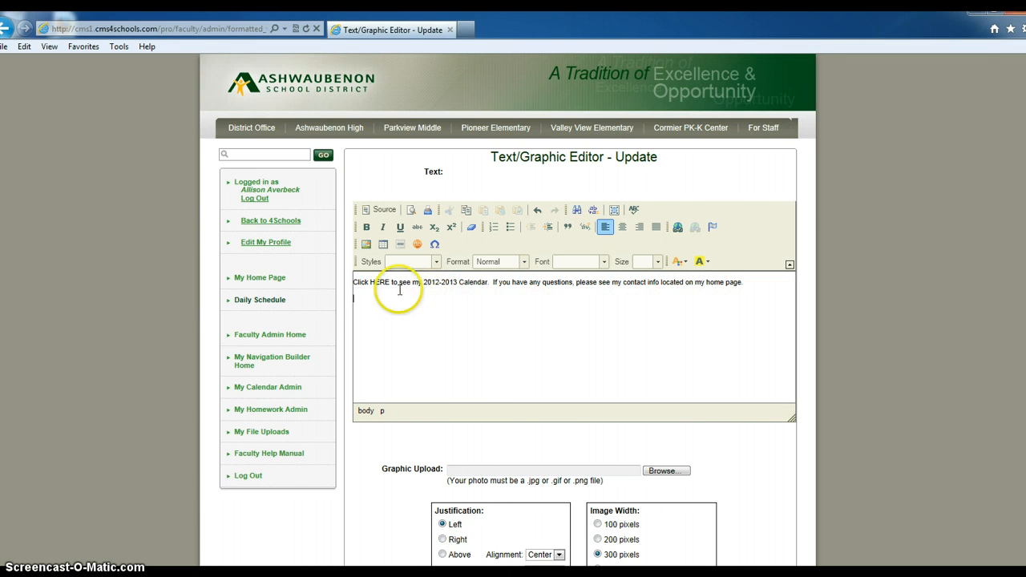
pyautogui.scroll(-4, 818, 469)
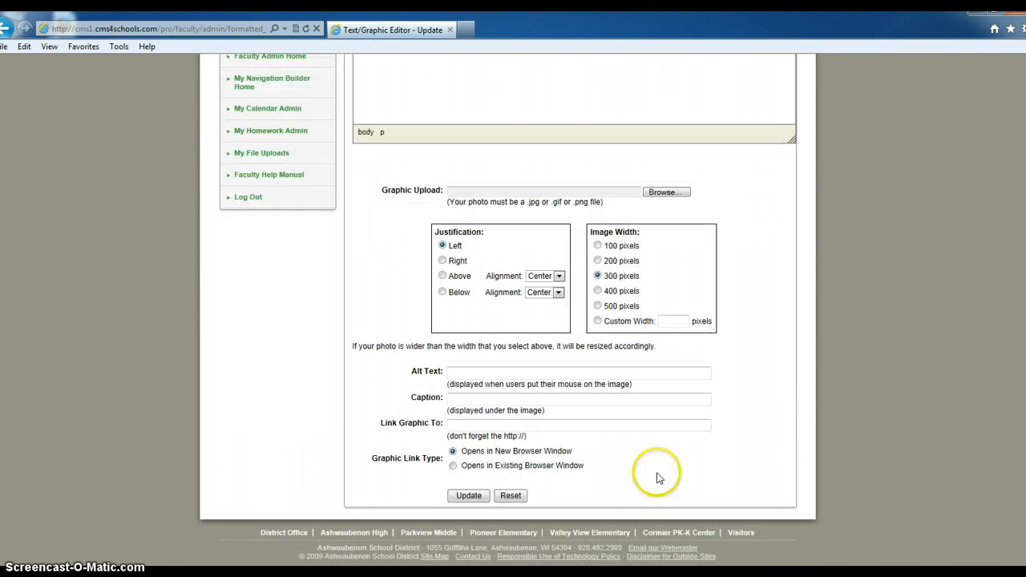
pyautogui.click(470, 497)
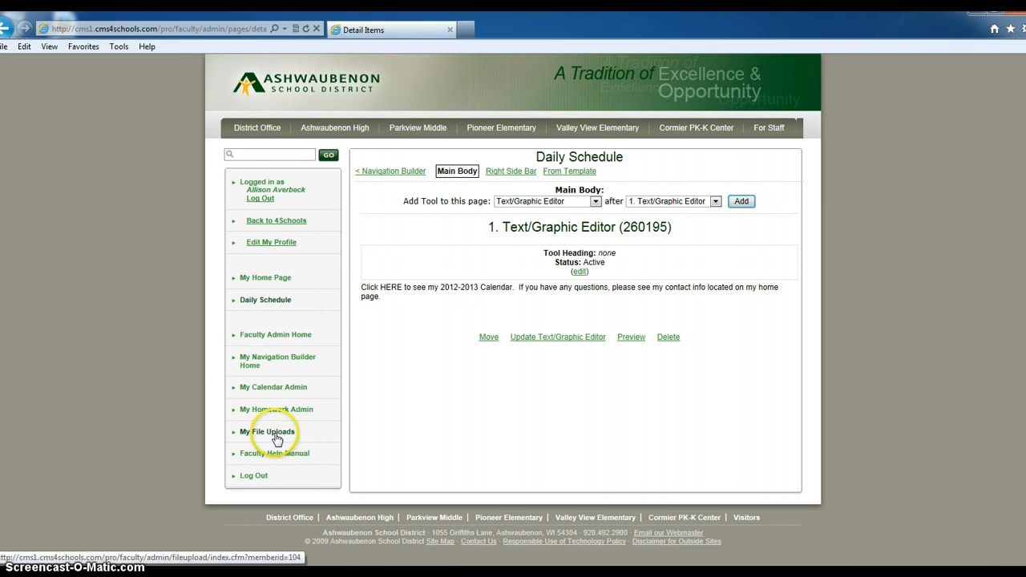
# Step: Upload coffee.jpg into the info folder under My File Uploads
pyautogui.click(275, 435)
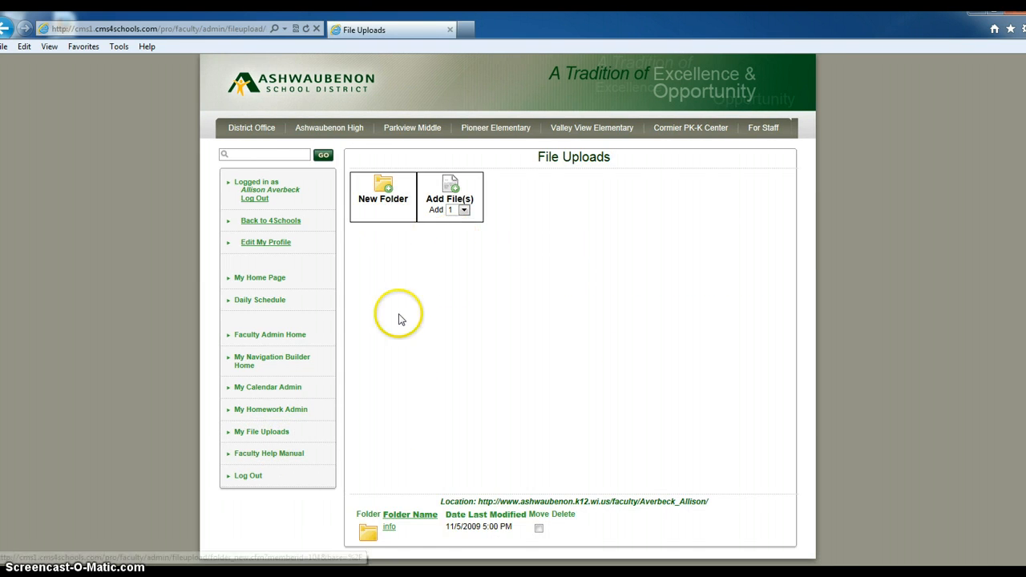
pyautogui.scroll(-1, 275, 458)
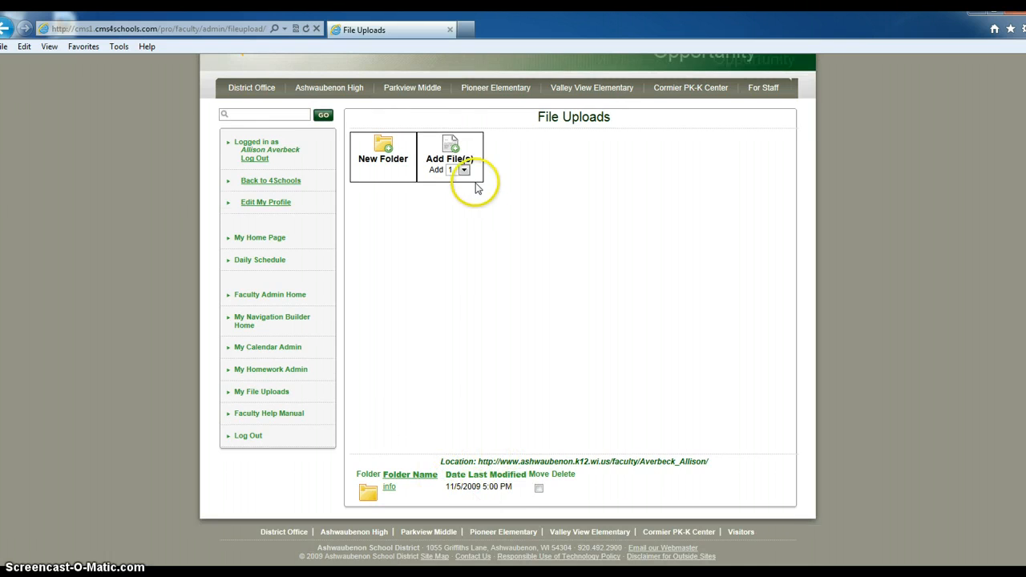
pyautogui.scroll(1, 470, 241)
pyautogui.scroll(-1, 453, 321)
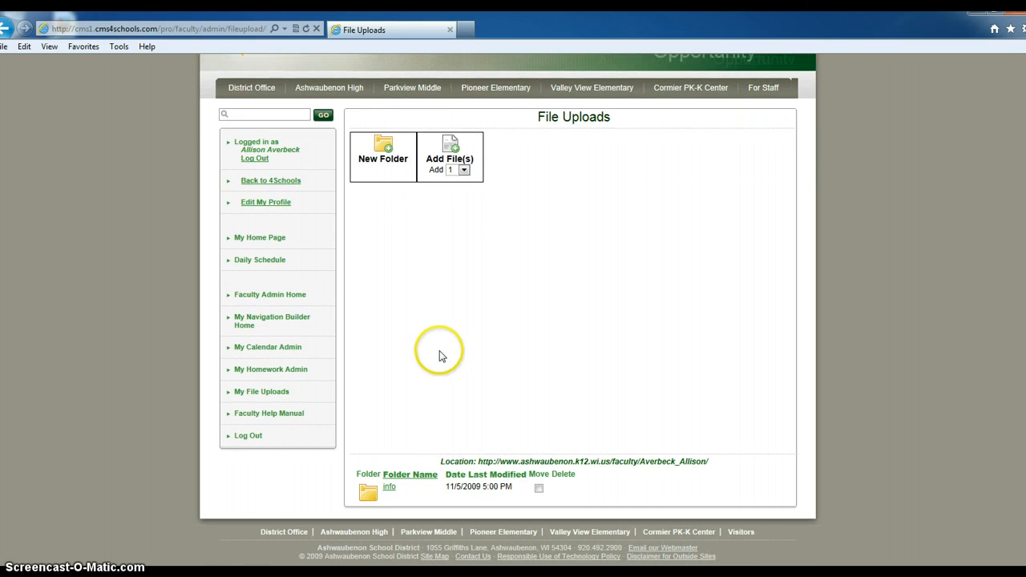
pyautogui.click(389, 487)
pyautogui.scroll(-2, 457, 405)
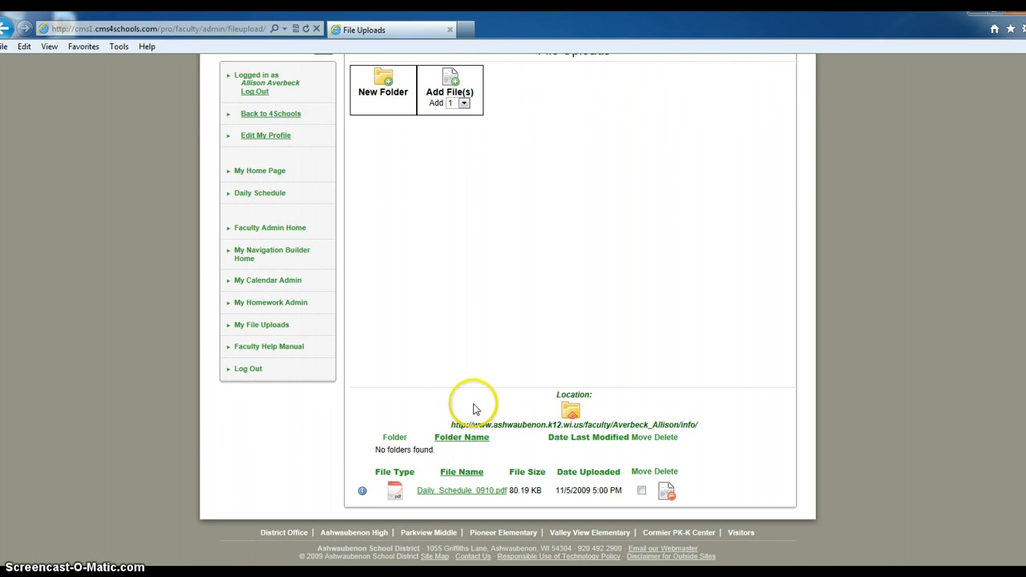
pyautogui.scroll(2, 481, 407)
pyautogui.scroll(-2, 489, 445)
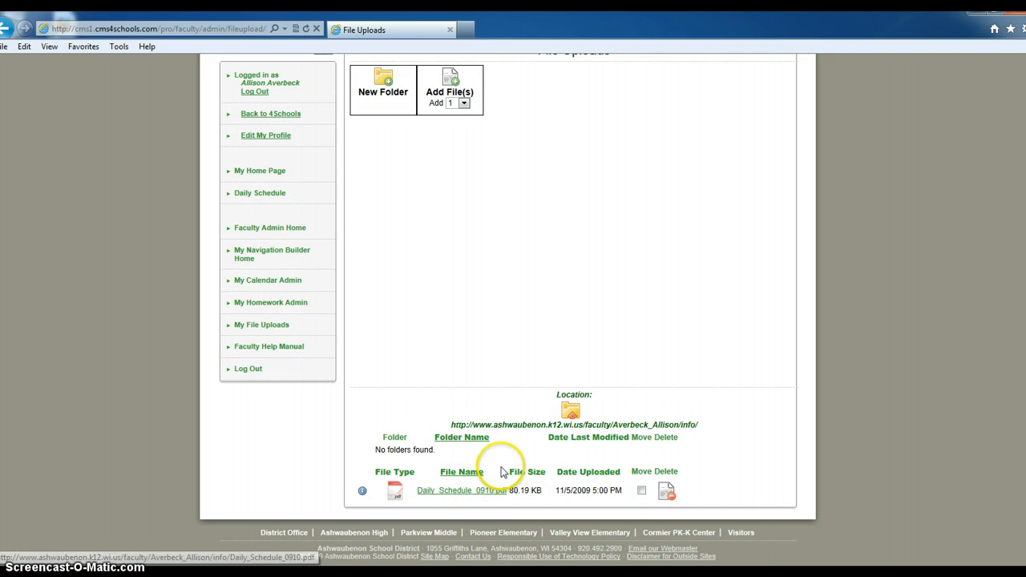
pyautogui.click(453, 82)
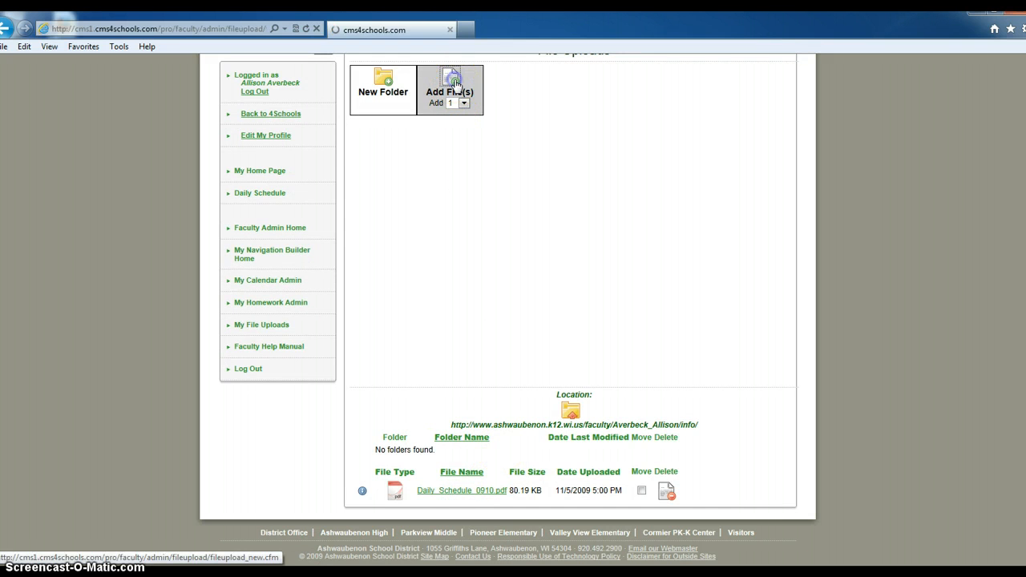
pyautogui.click(634, 187)
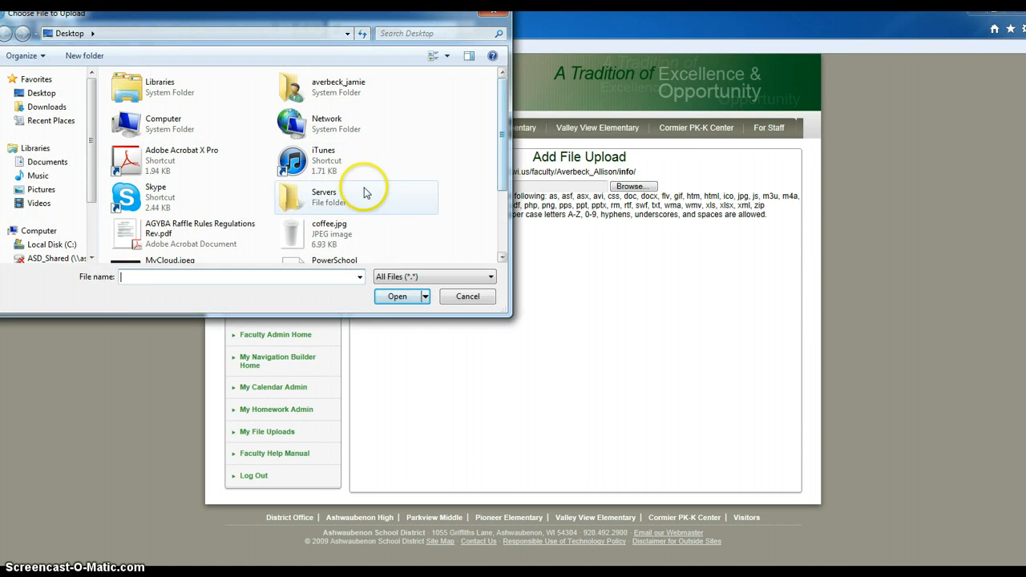
pyautogui.moveTo(499, 165)
pyautogui.mouseDown()
pyautogui.moveTo(494, 230)
pyautogui.moveTo(492, 128)
pyautogui.moveTo(488, 187)
pyautogui.moveTo(489, 156)
pyautogui.mouseUp()
pyautogui.click(318, 244)
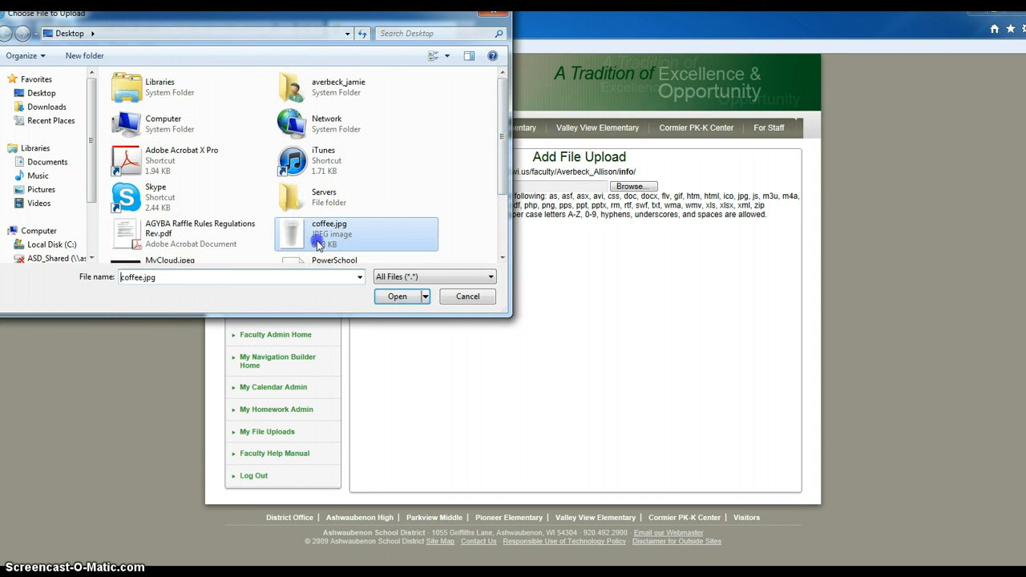
pyautogui.click(405, 295)
pyautogui.click(423, 243)
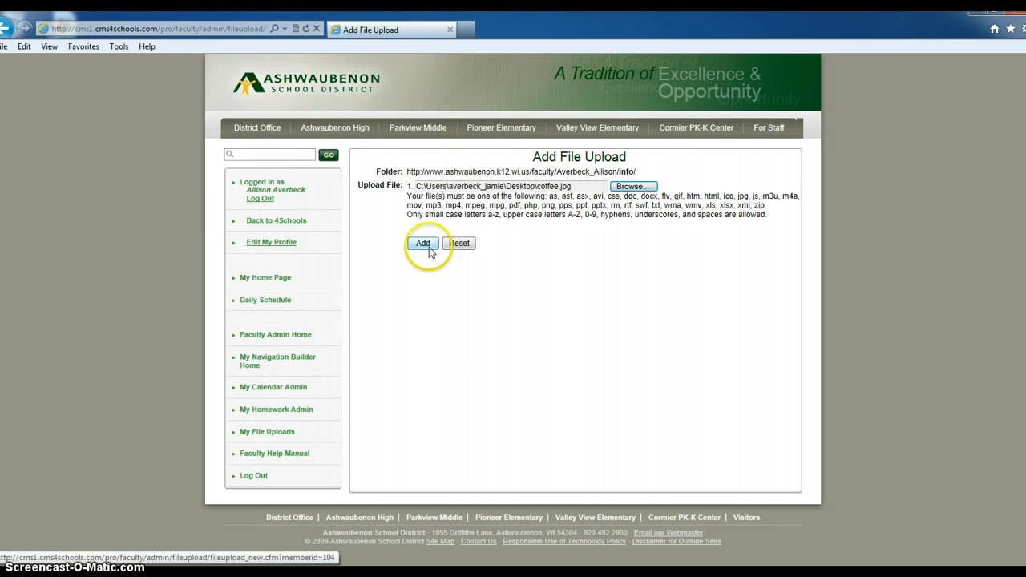
# Step: Copy the coffee.jpg web address and return to the Daily Schedule page
pyautogui.scroll(-3, 481, 361)
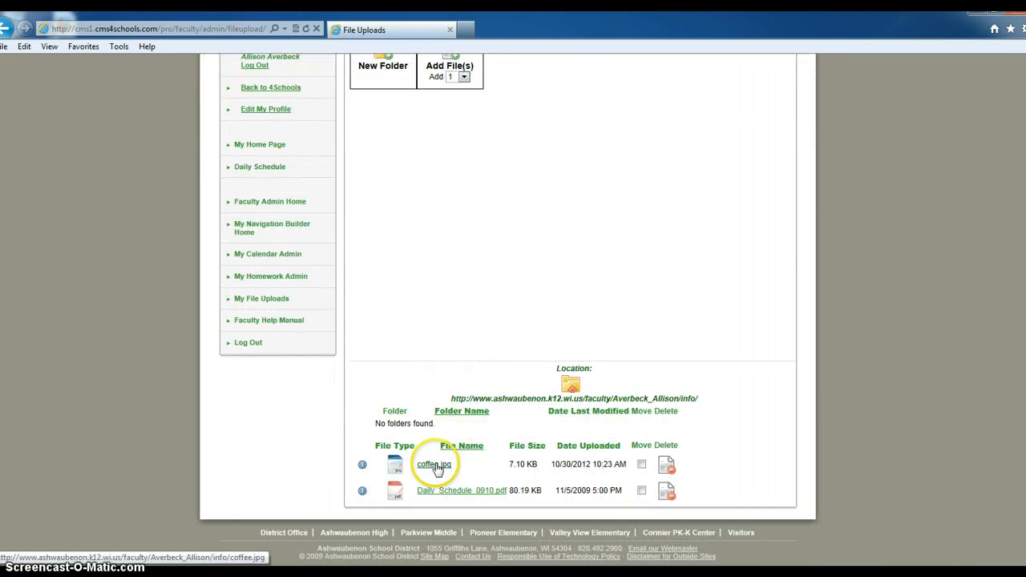
pyautogui.rightClick(431, 470)
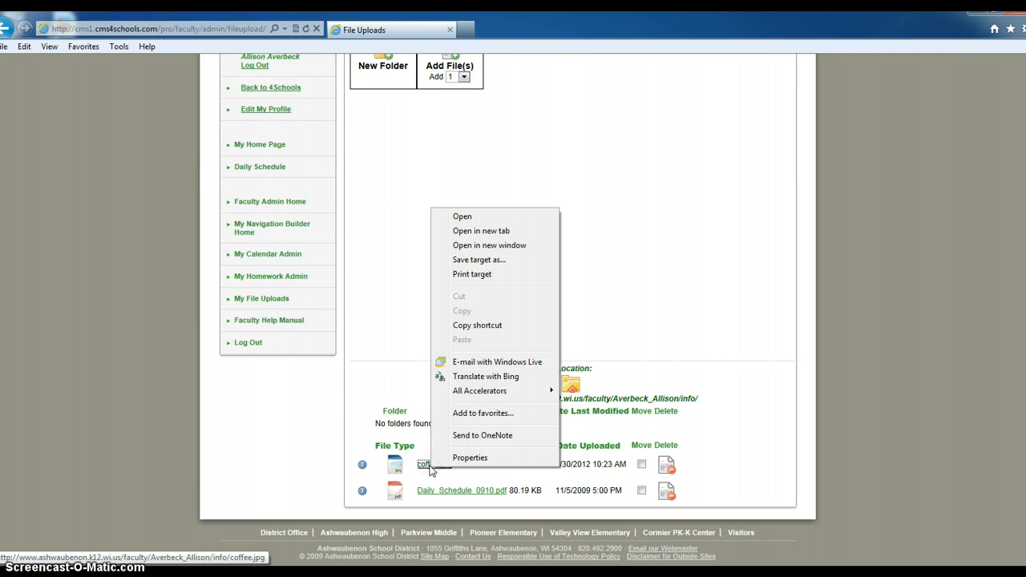
pyautogui.click(500, 325)
pyautogui.scroll(3, 397, 265)
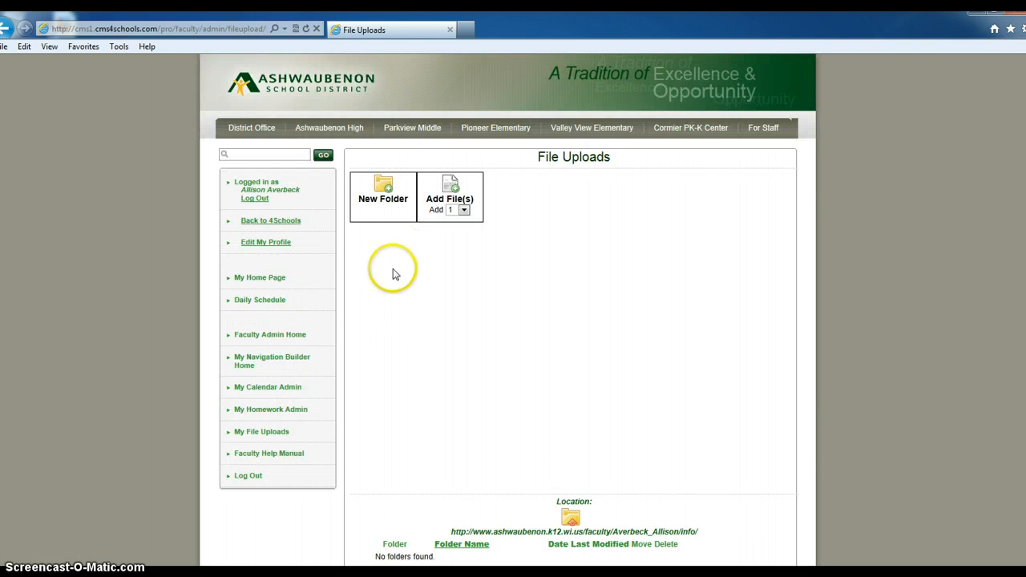
pyautogui.click(264, 301)
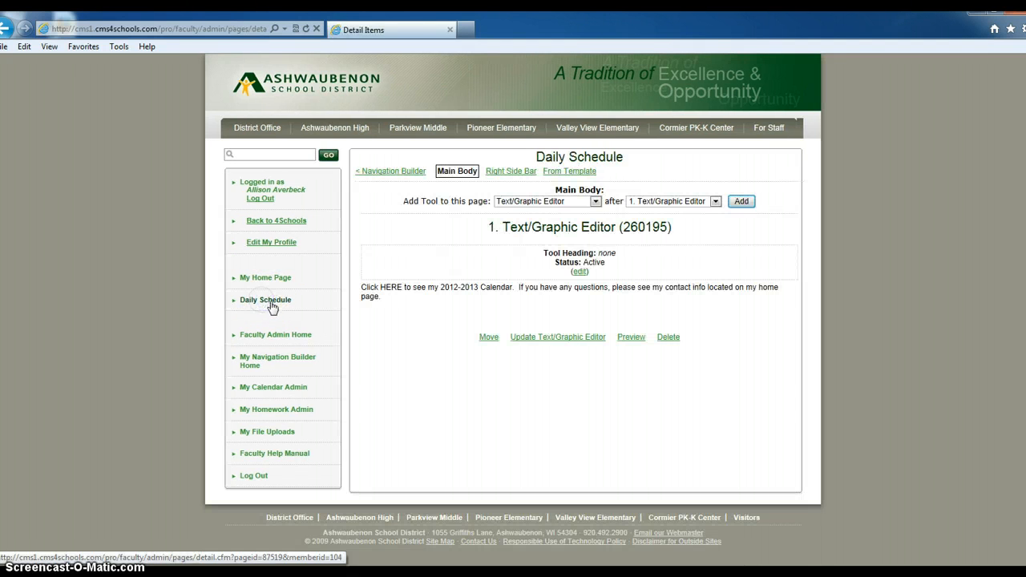
# Step: In the Text/Graphic Editor, link HERE to the pasted coffee.jpg address
pyautogui.click(540, 336)
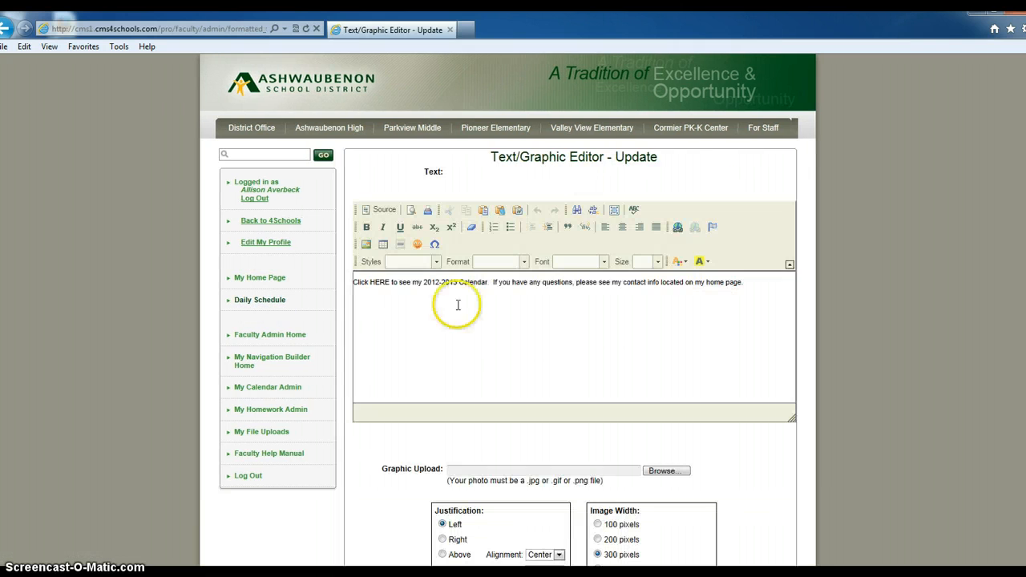
pyautogui.click(392, 282)
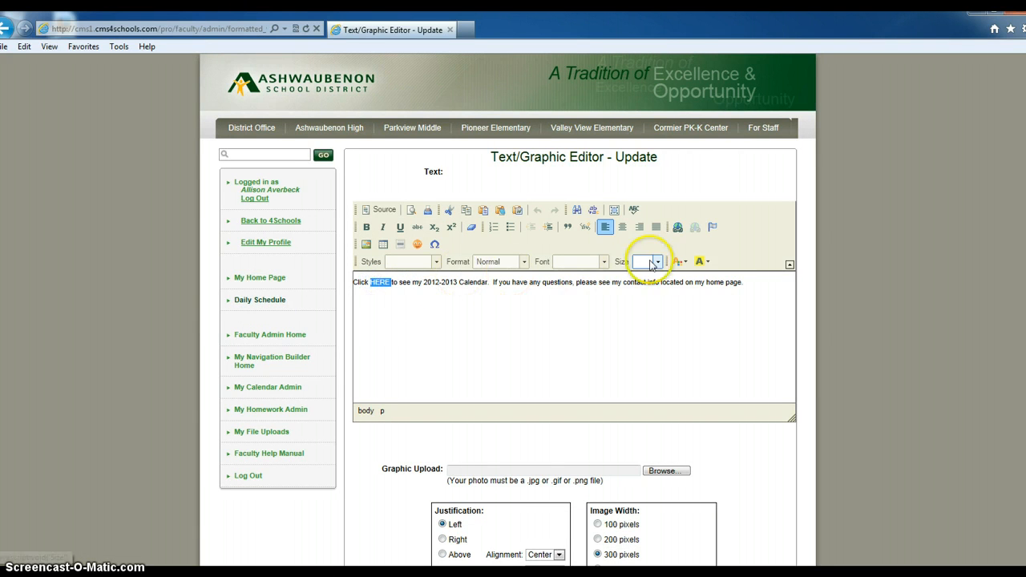
pyautogui.click(677, 227)
pyautogui.rightClick(544, 278)
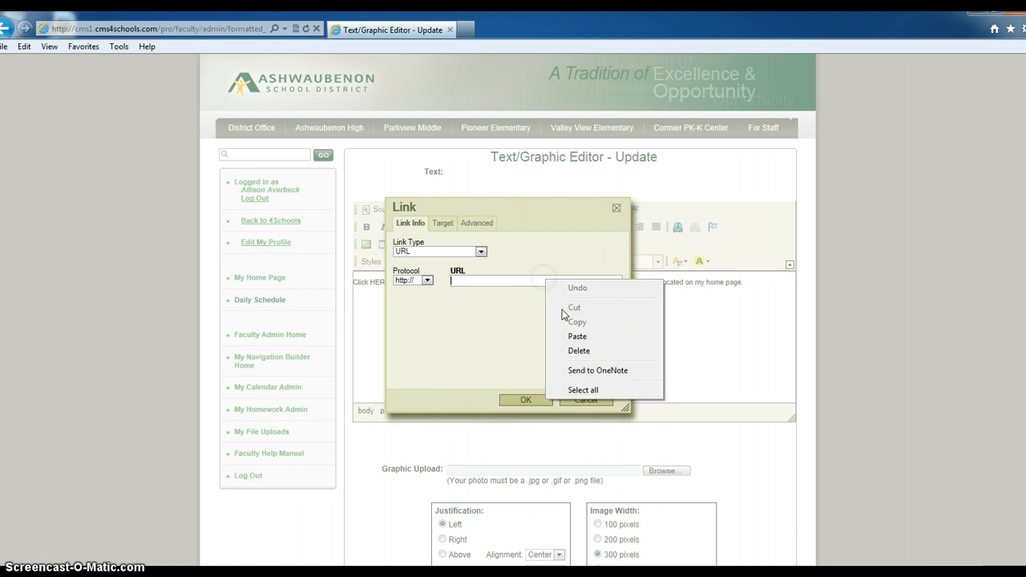
pyautogui.click(577, 336)
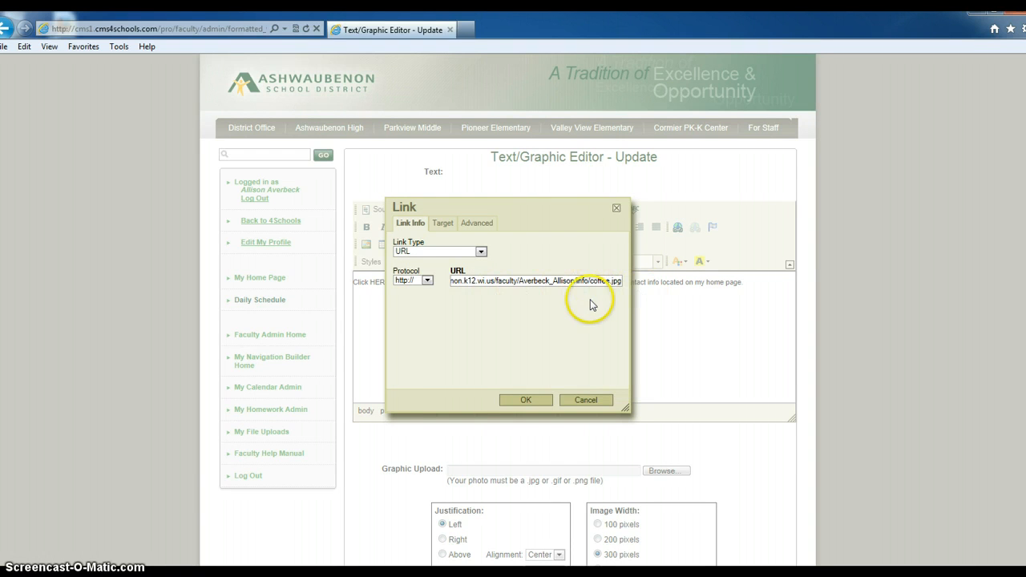
pyautogui.click(529, 399)
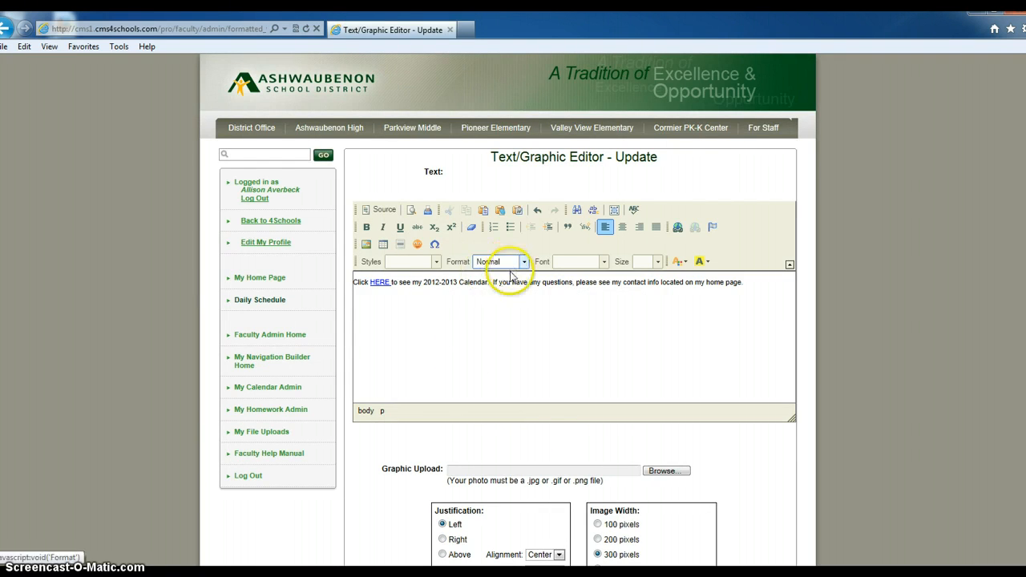
pyautogui.scroll(-3, 521, 320)
# Step: Save the Daily Schedule text with HERE now linked to coffee.jpg
pyautogui.click(467, 496)
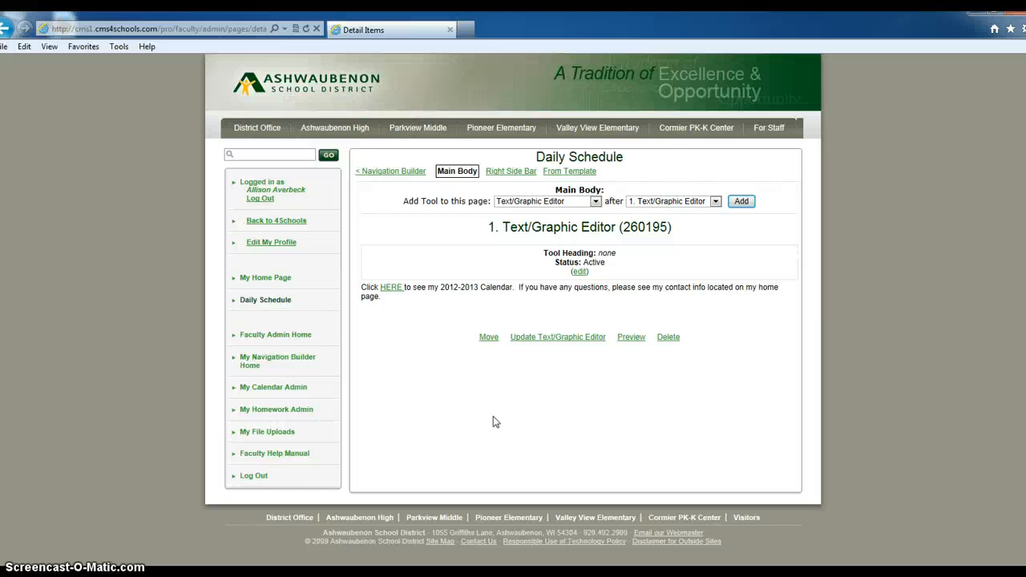
pyautogui.click(488, 425)
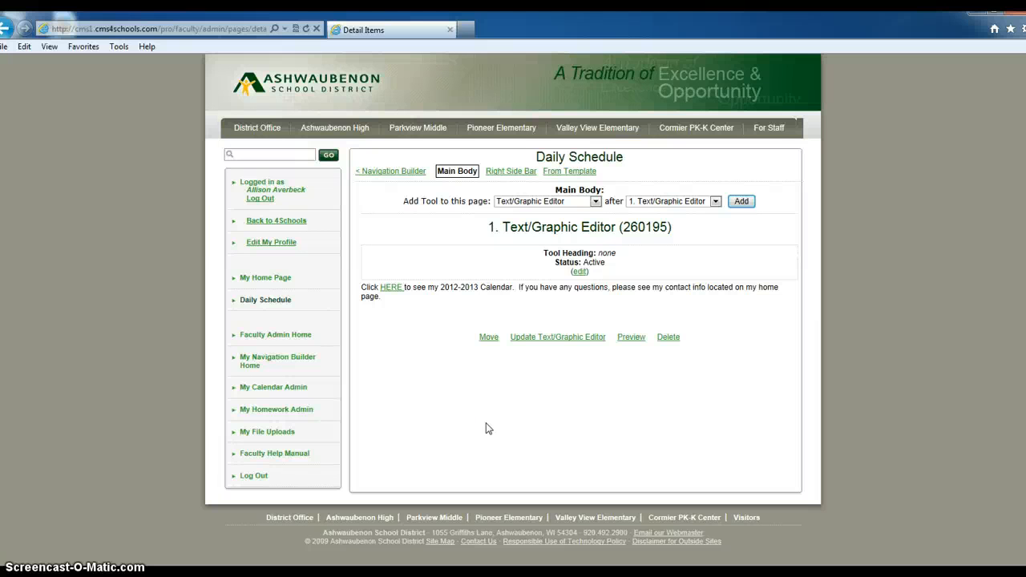